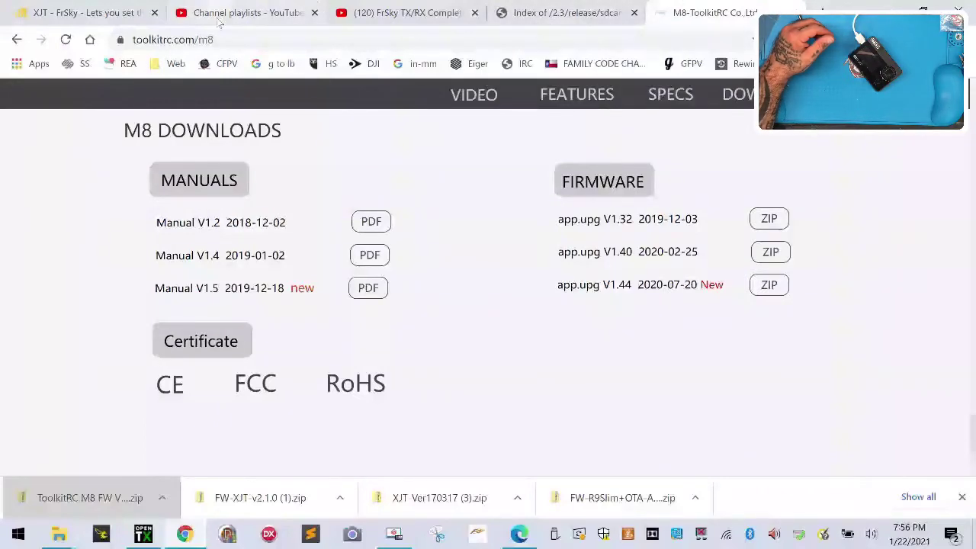
Step: Open the M8 product page on the ToolkitRC website and go to its firmware downloads
scroll(608, 311, up, 15)
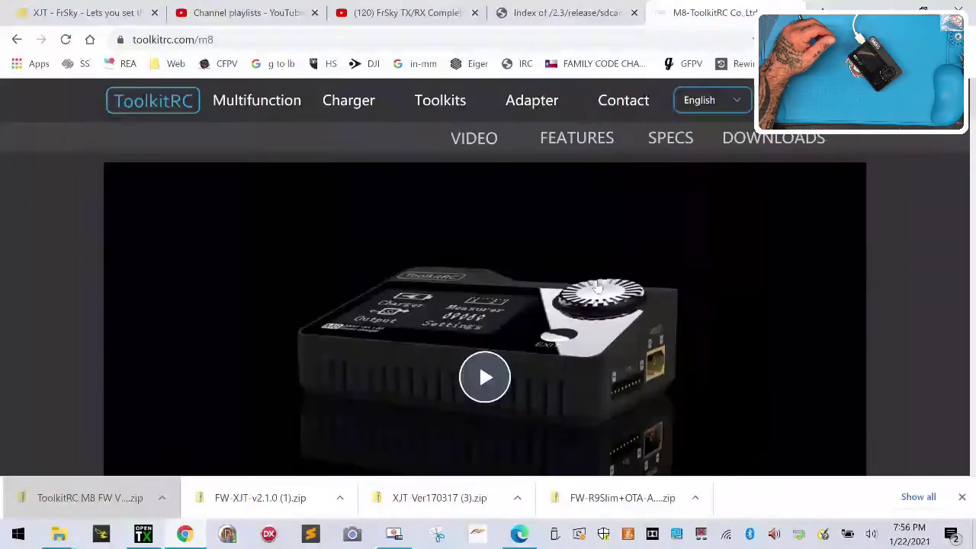
mouse_move(251, 102)
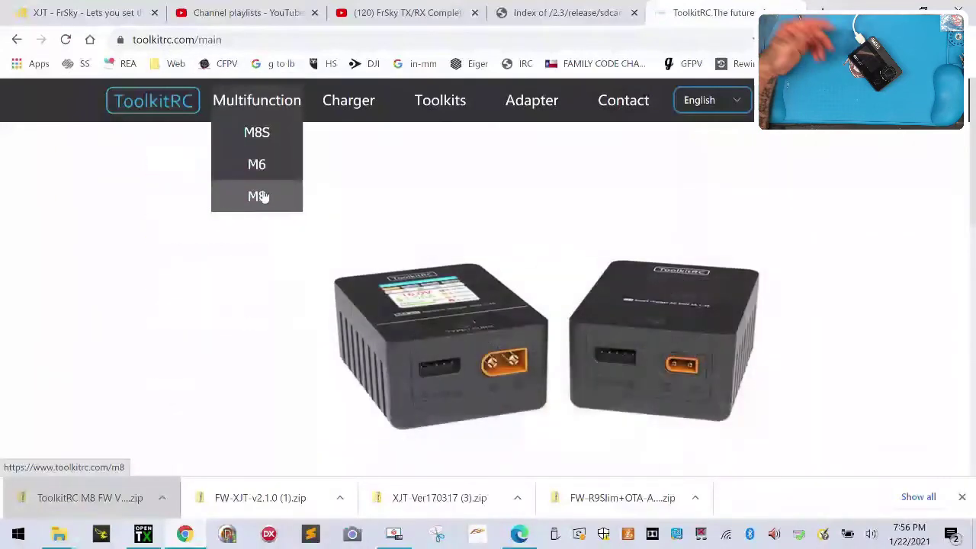
click(259, 197)
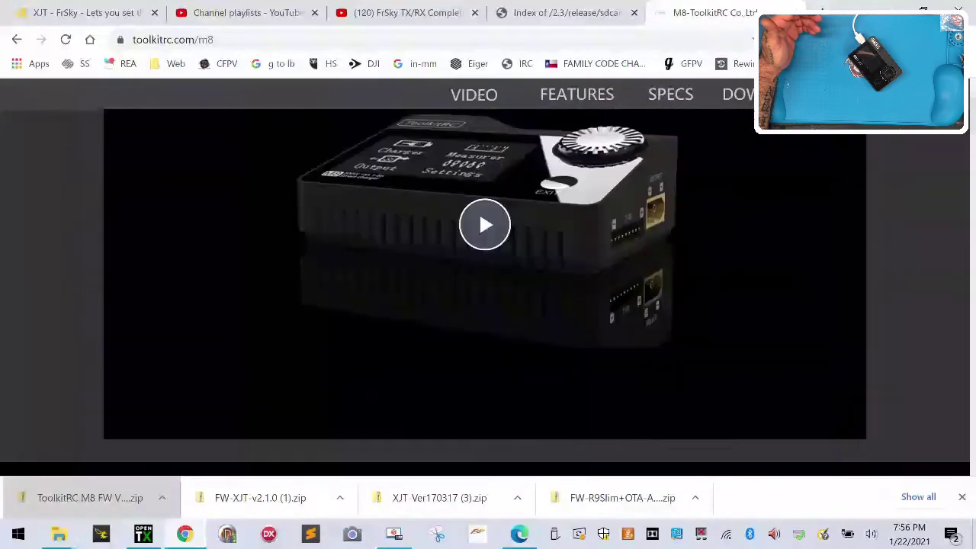
click(738, 94)
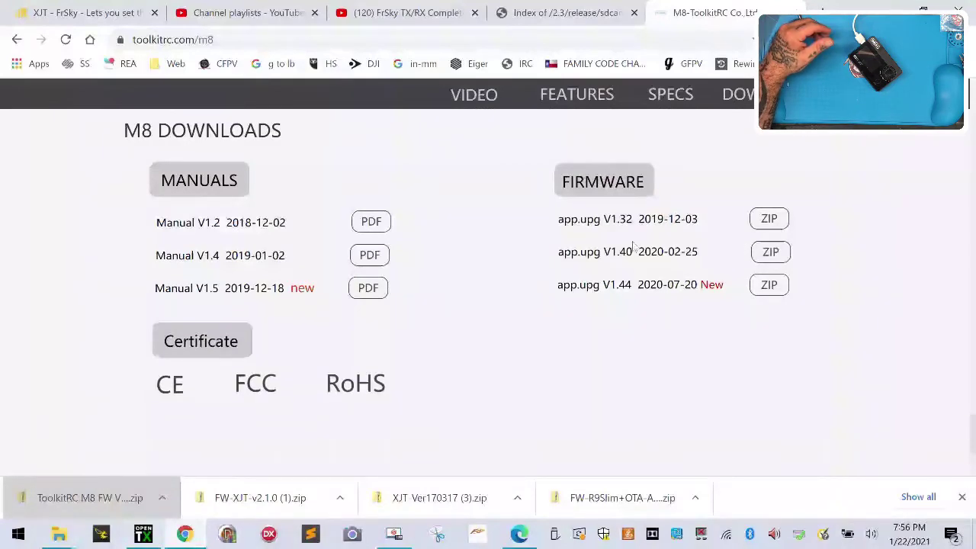
drag(546, 253, 615, 258)
click(709, 352)
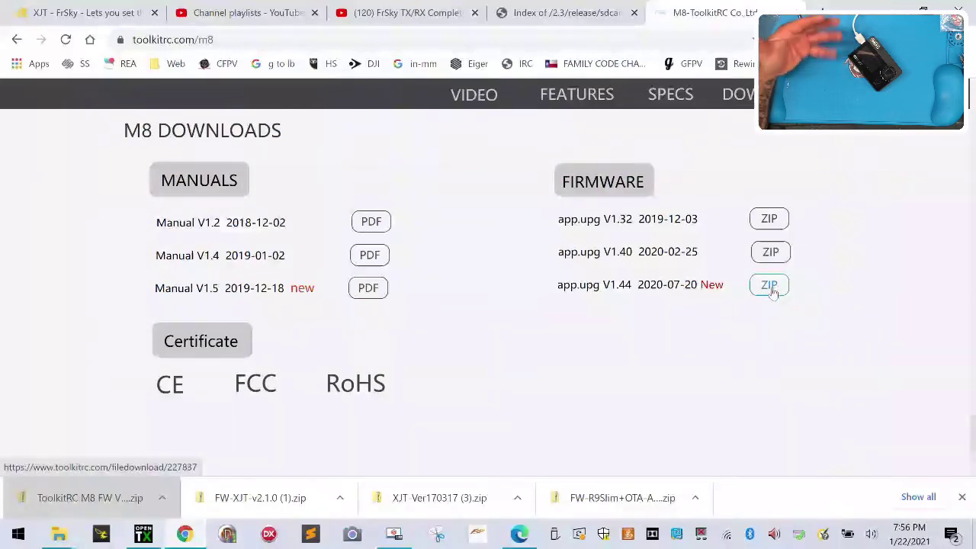
Step: Show the downloaded ToolkitRC M8 firmware zip in its folder and open the extracted ToolkitRC M8 FW V1.44 folder
click(162, 499)
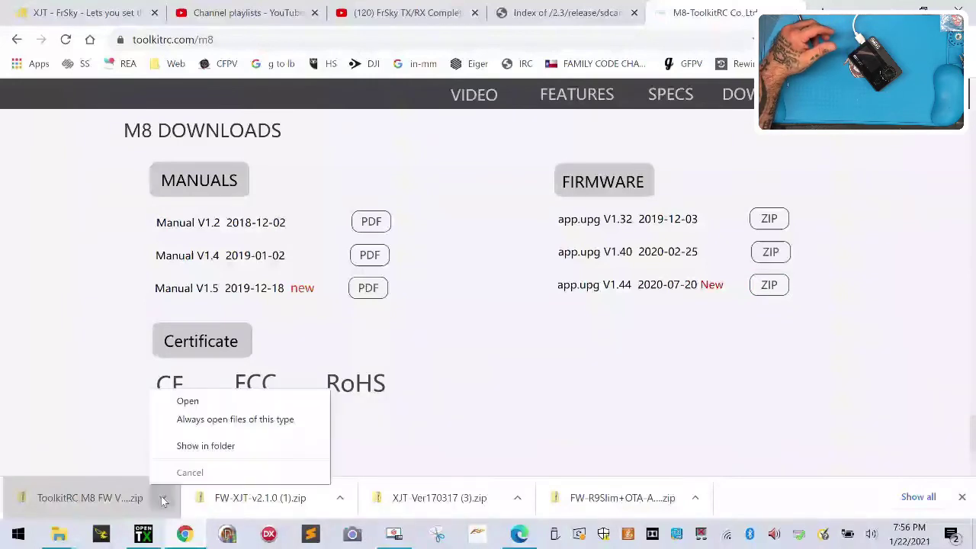
click(221, 455)
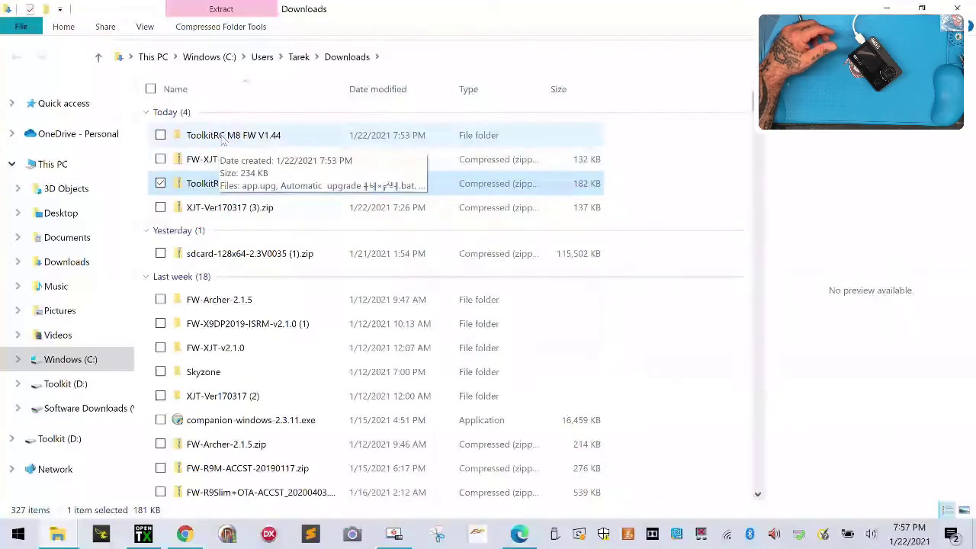
double_click(222, 138)
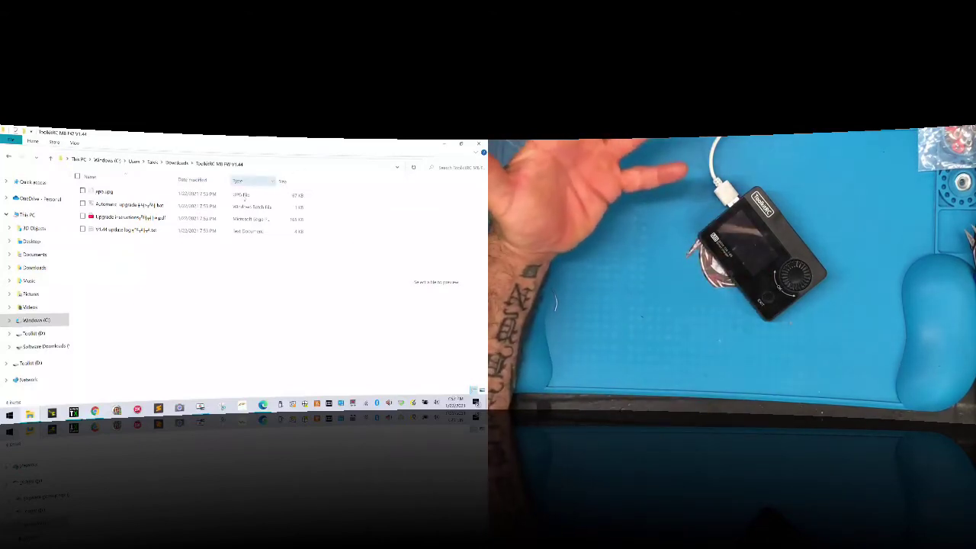
click(176, 163)
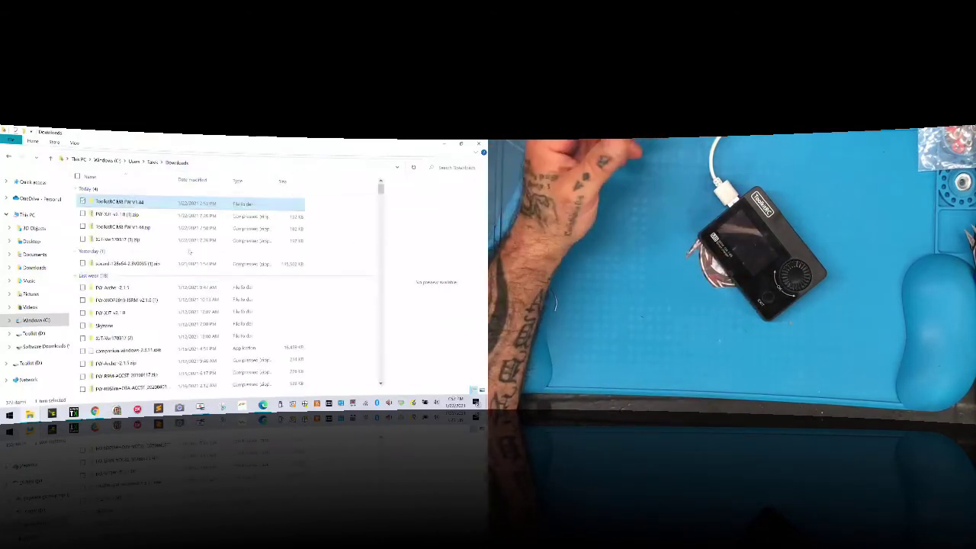
click(118, 228)
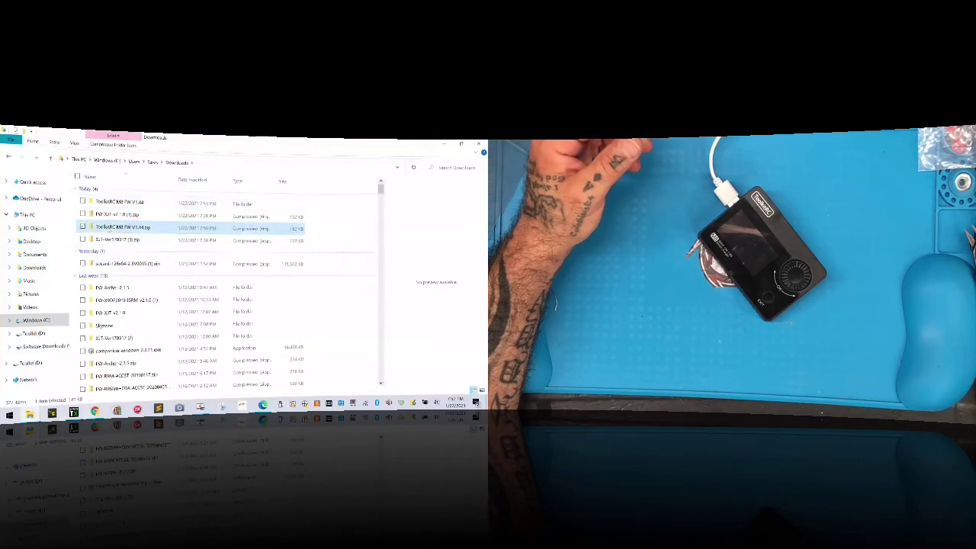
right_click(116, 227)
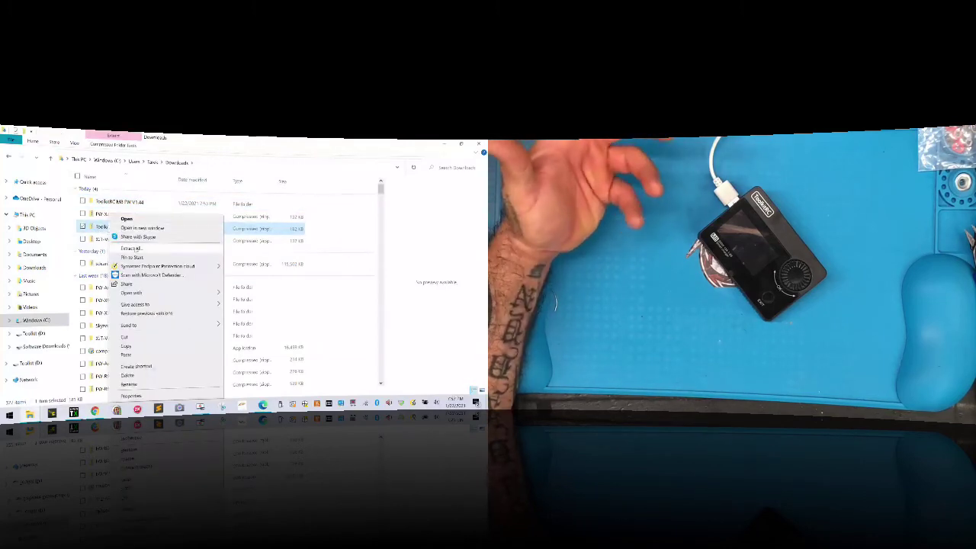
key(Escape)
Step: Open the ToolkitRC M8 FW V1.44 folder and run the Automatic upgrade batch file to copy app.upg to the Toolkit drive
double_click(118, 202)
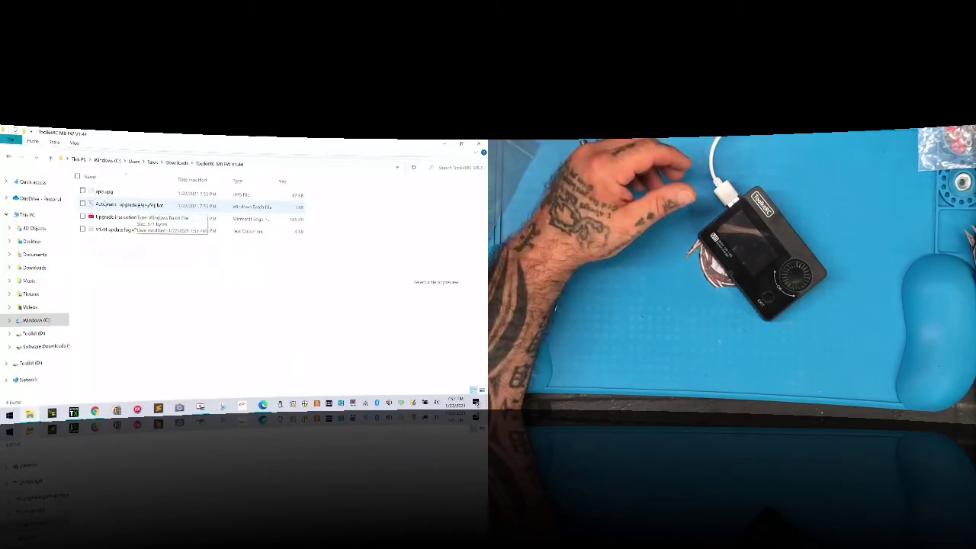
double_click(103, 204)
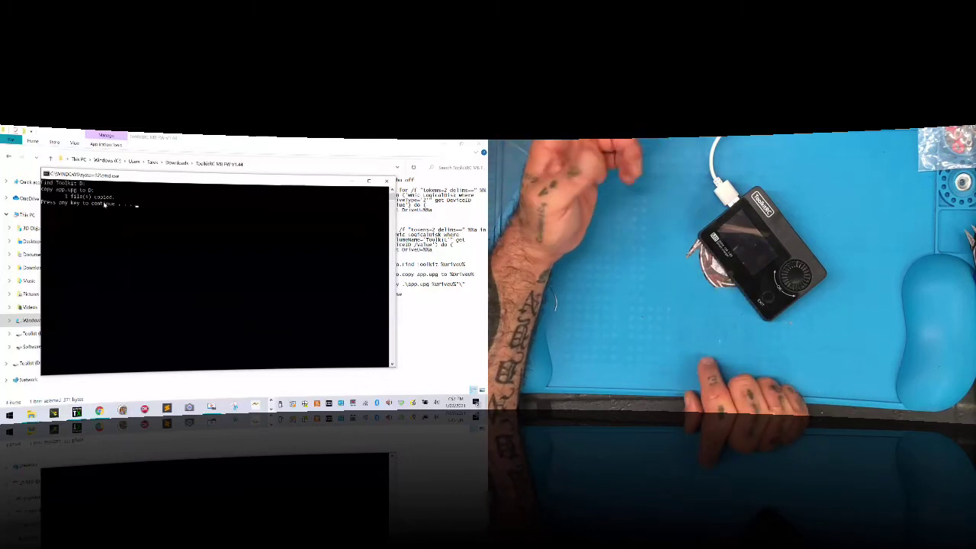
key(space)
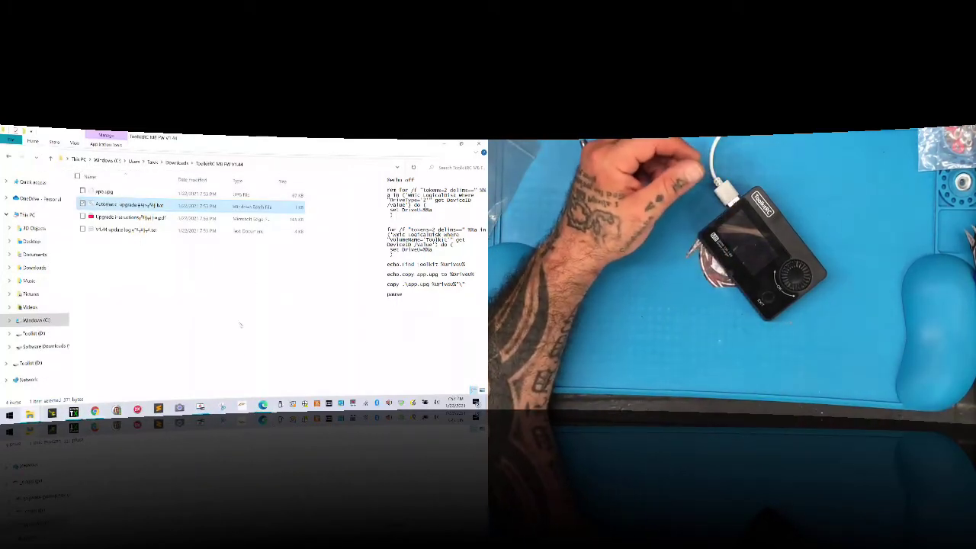
Step: Try to eject the STM32 Mass Storage device
mouse_move(242, 405)
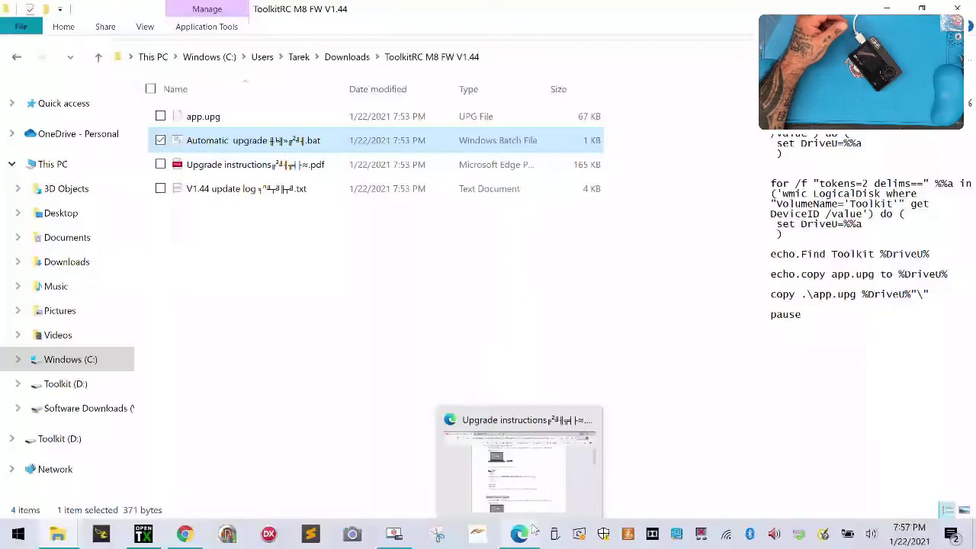
click(554, 535)
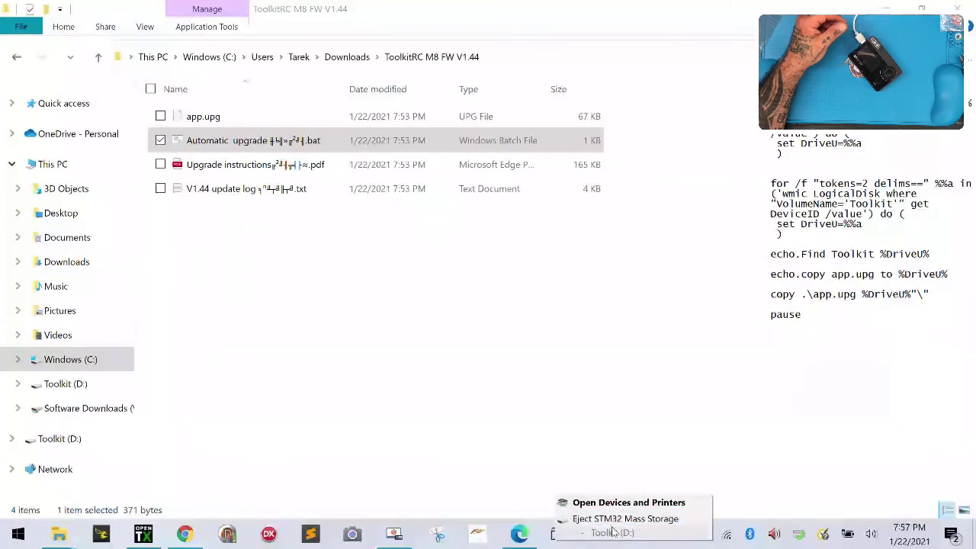
click(612, 526)
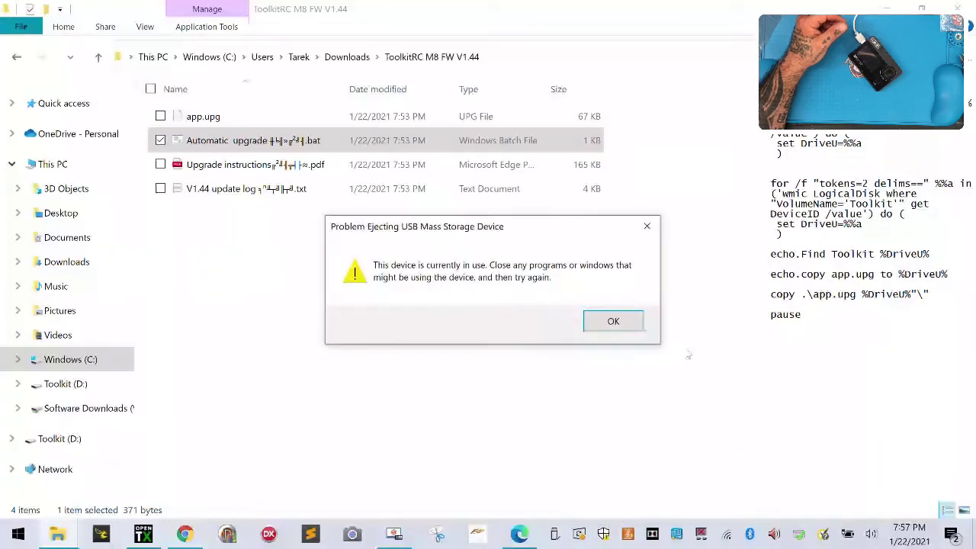
click(621, 321)
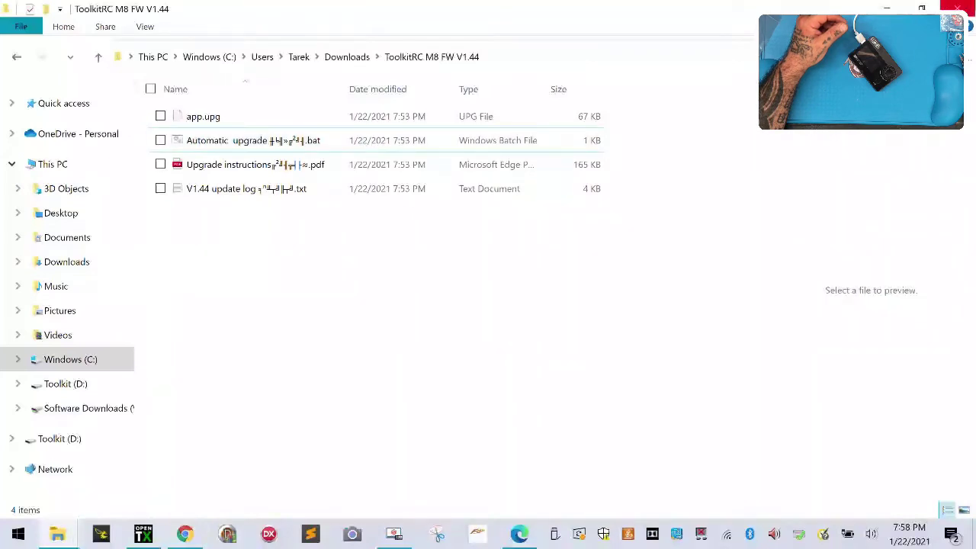
Step: Close the open File Explorer windows and eject the STM32 Mass Storage device
key(alt+Tab)
key(alt+Tab)
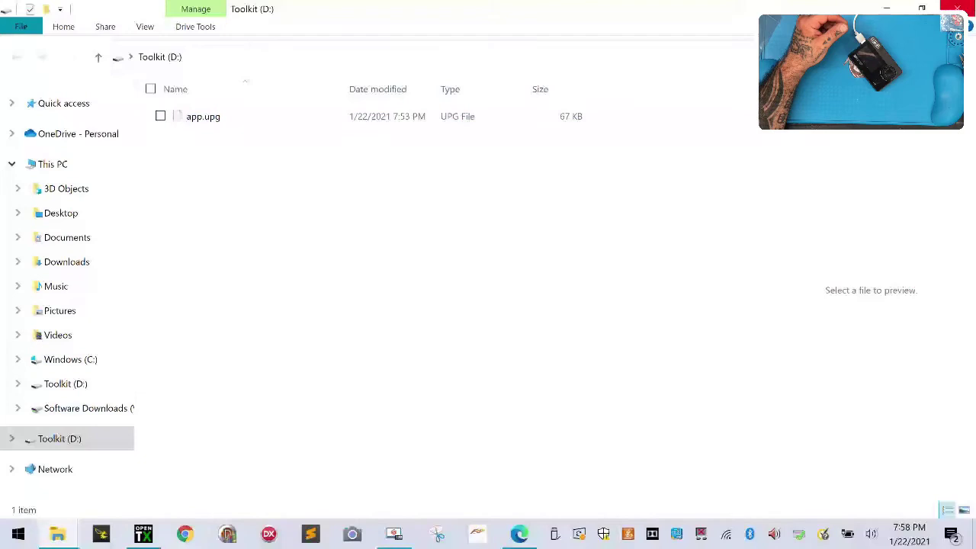
key(alt+Tab)
key(alt+Tab)
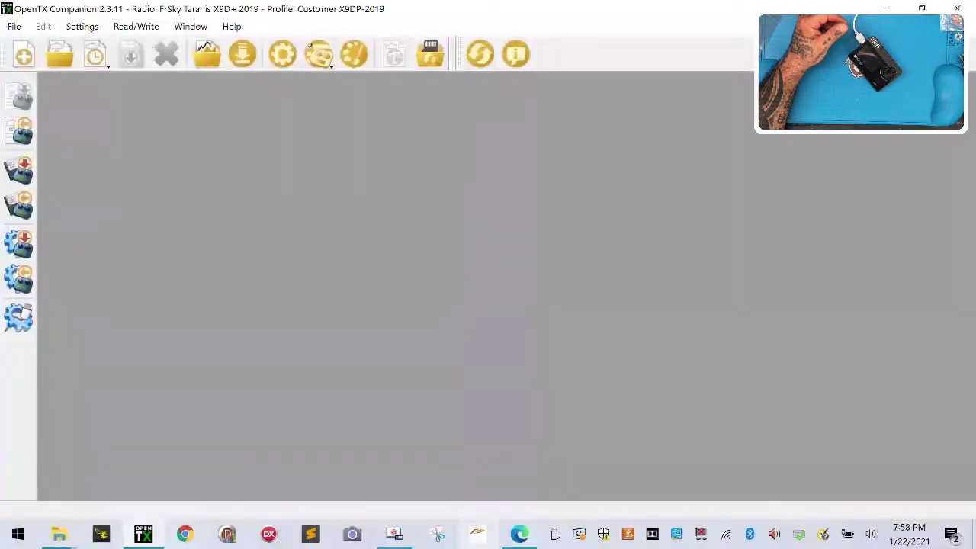
click(554, 533)
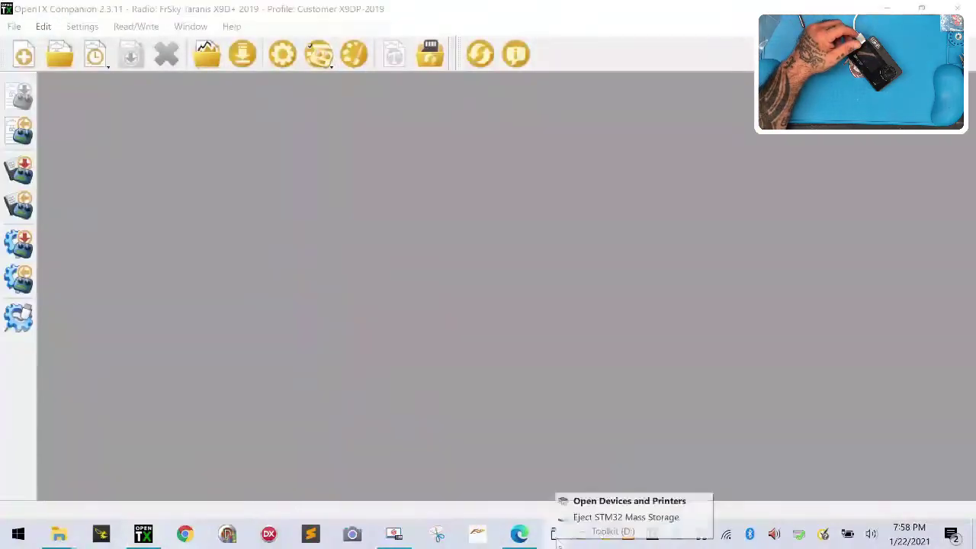
click(579, 518)
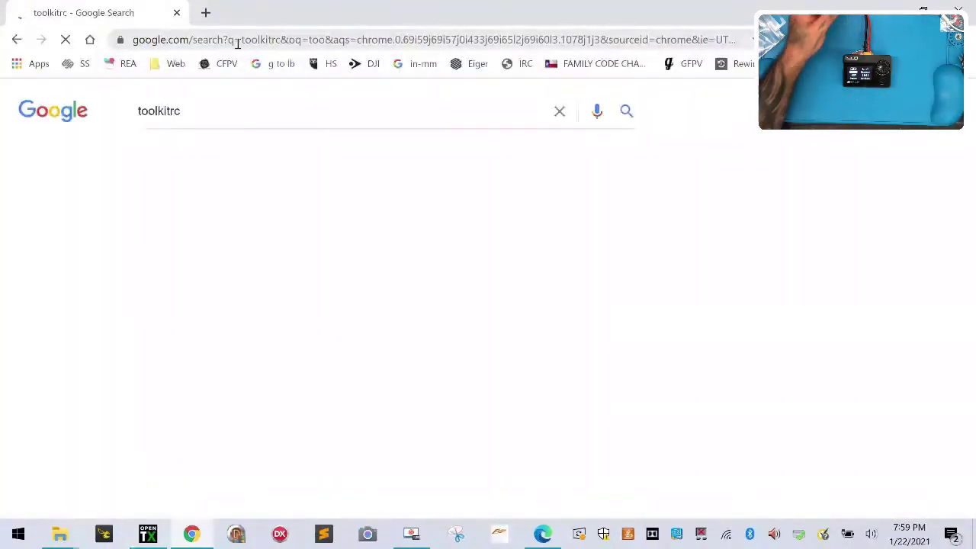
Step: Open the Manual V1.5 PDF from the M8 downloads on the ToolkitRC website, starting from the search results
scroll(212, 227, down, 4)
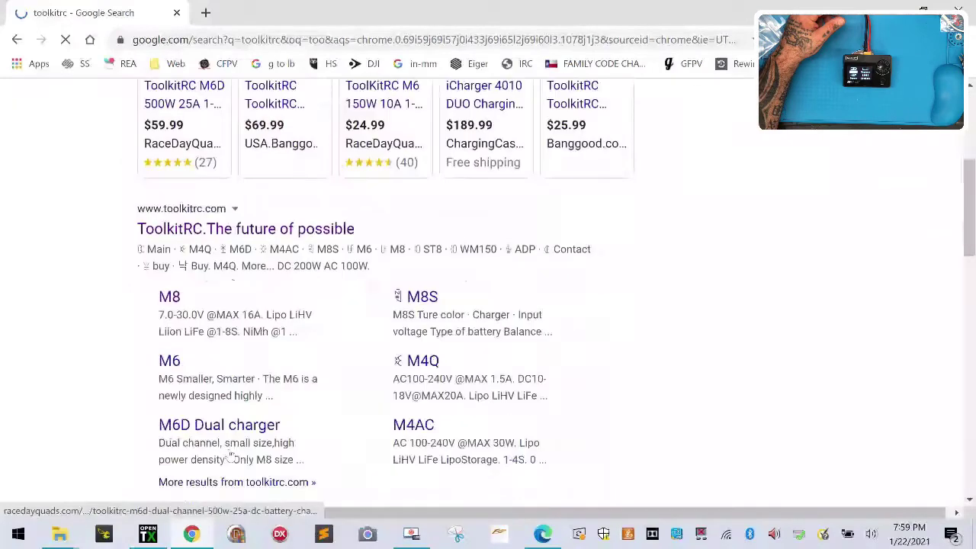
click(206, 230)
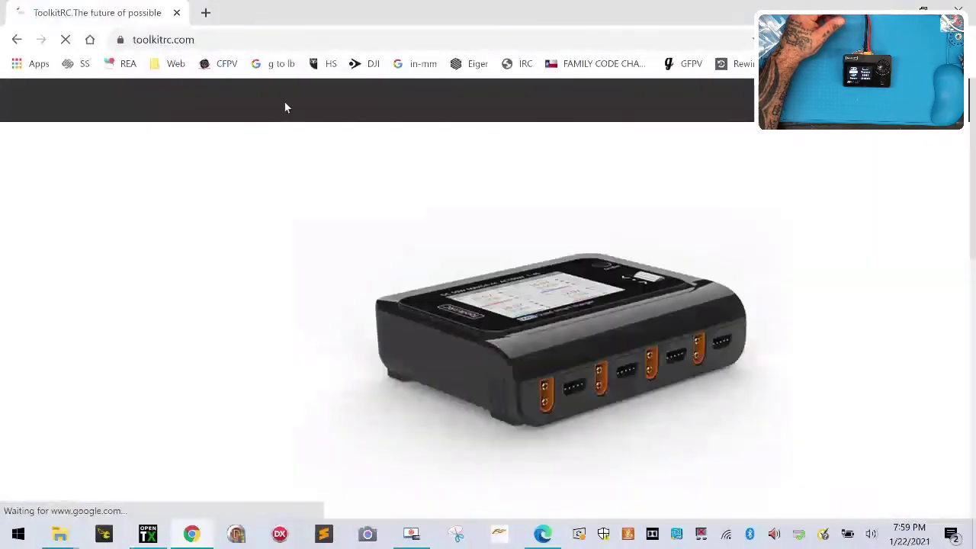
mouse_move(272, 104)
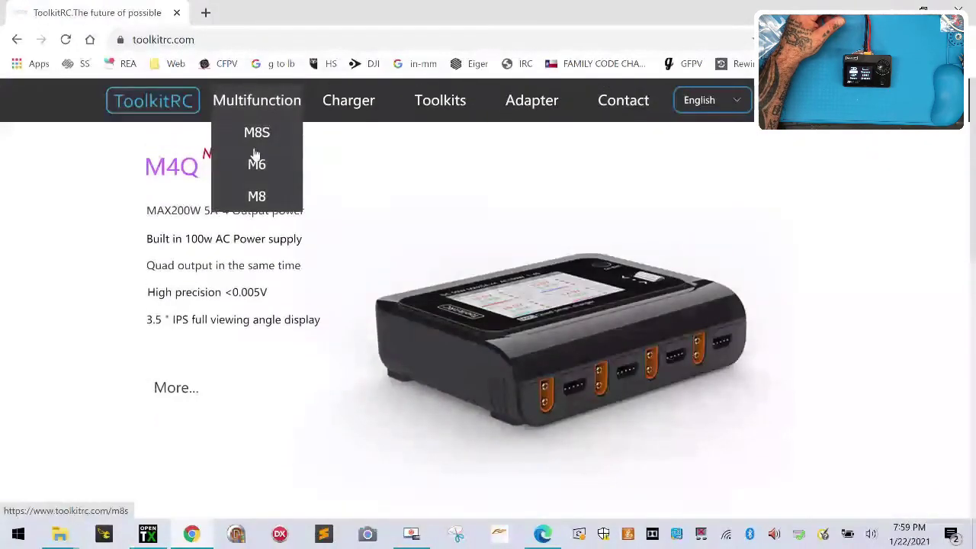
click(254, 203)
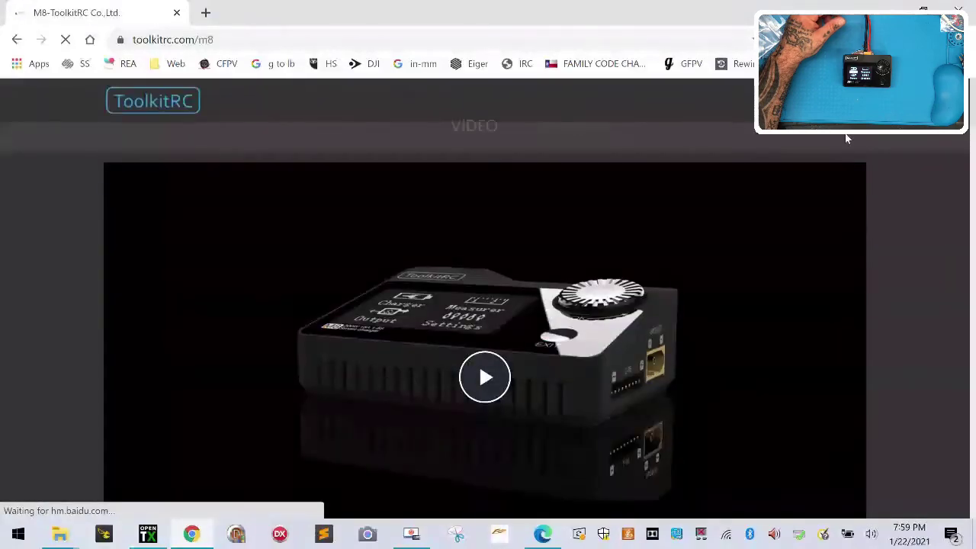
click(788, 141)
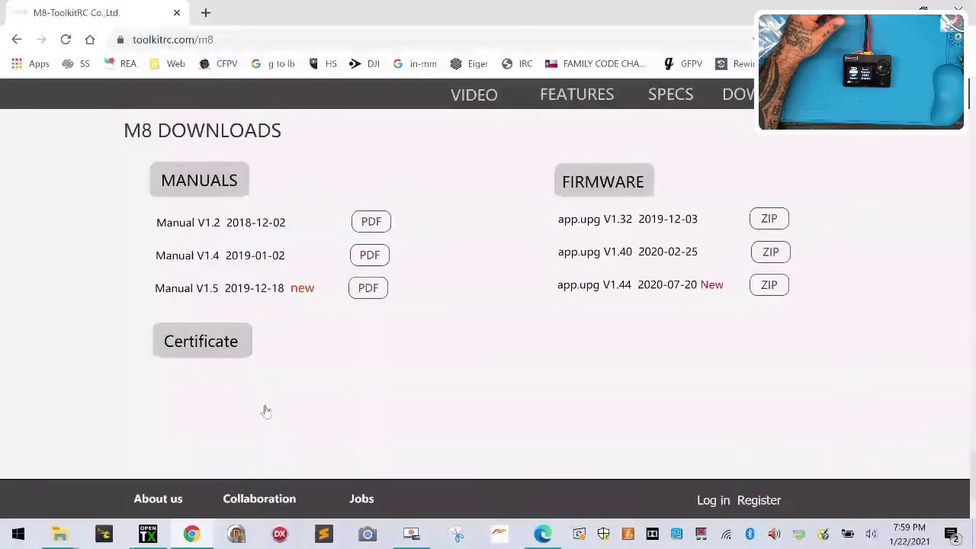
click(363, 291)
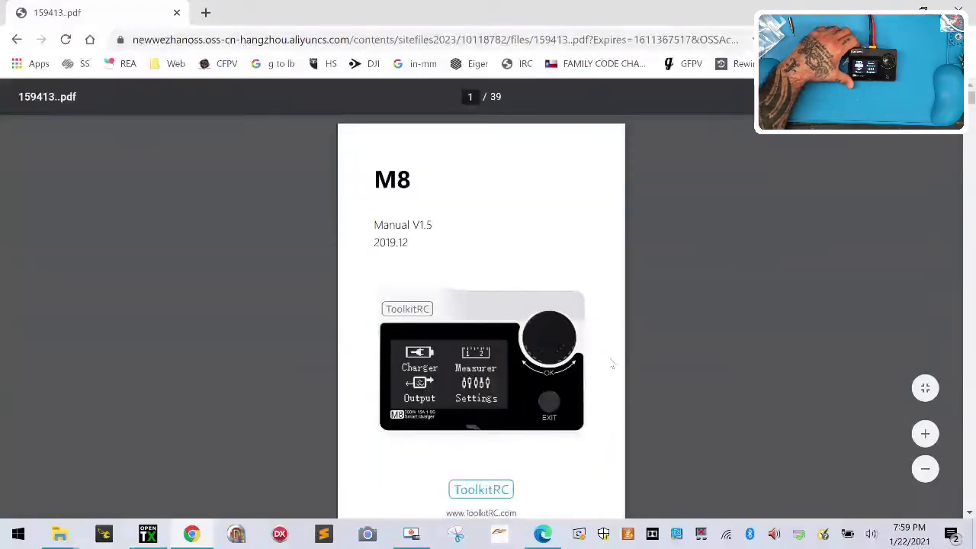
Step: Read through the M8 manual from the cover to the Quick start instructions and the knob operation tips
scroll(508, 298, down, 4)
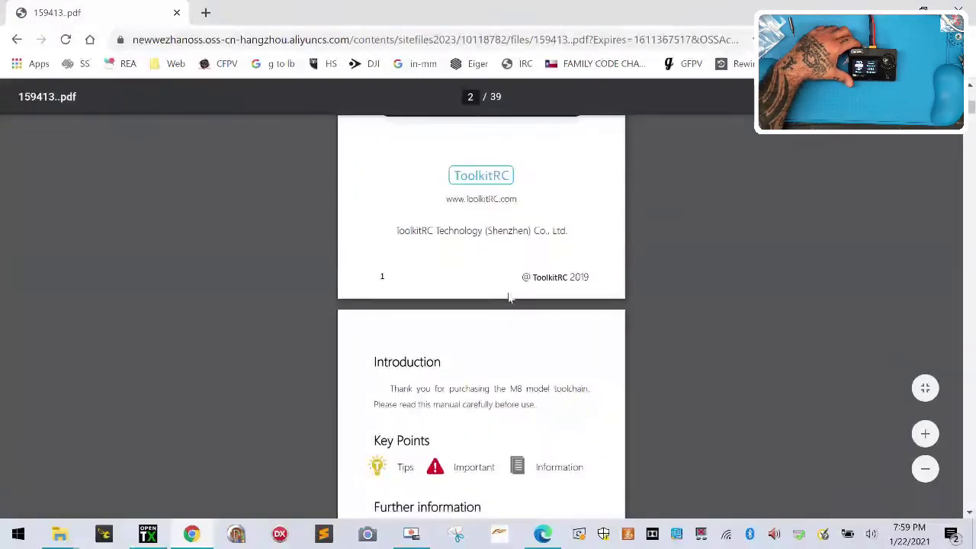
scroll(507, 298, down, 2)
scroll(507, 296, down, 5)
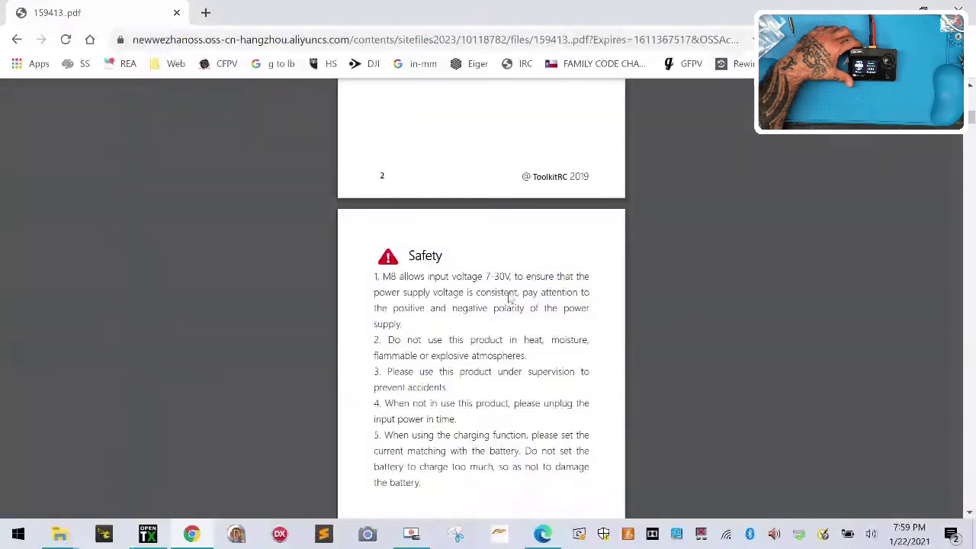
scroll(509, 299, down, 10)
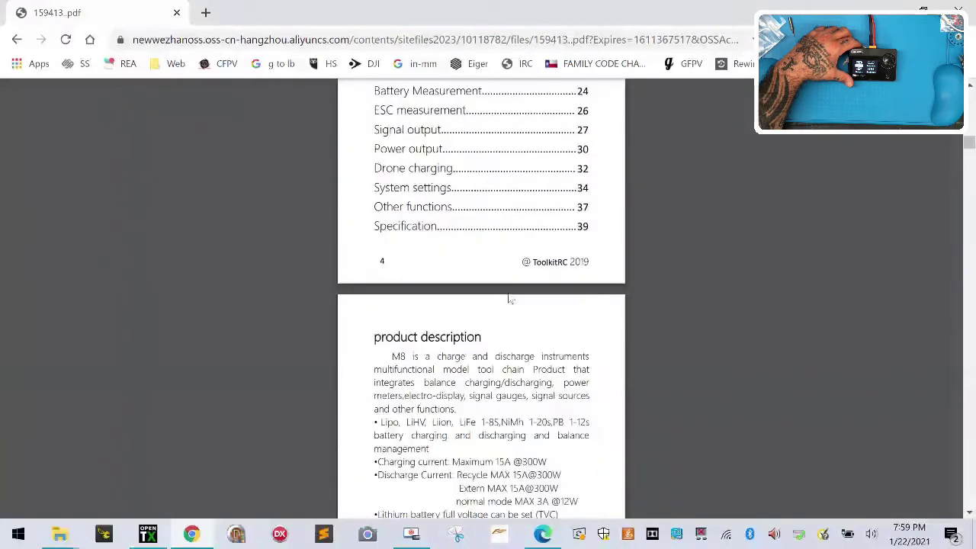
scroll(509, 299, down, 7)
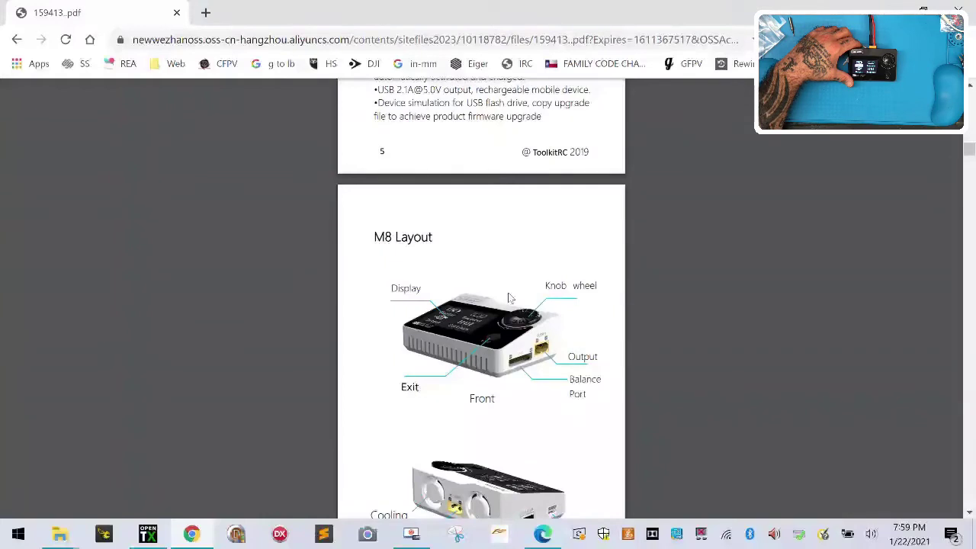
scroll(510, 298, down, 5)
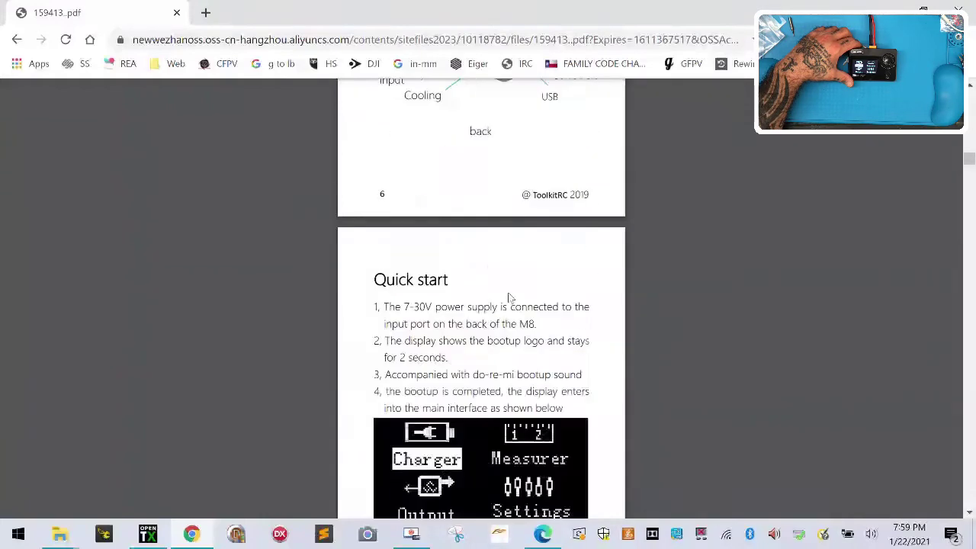
scroll(510, 298, down, 2)
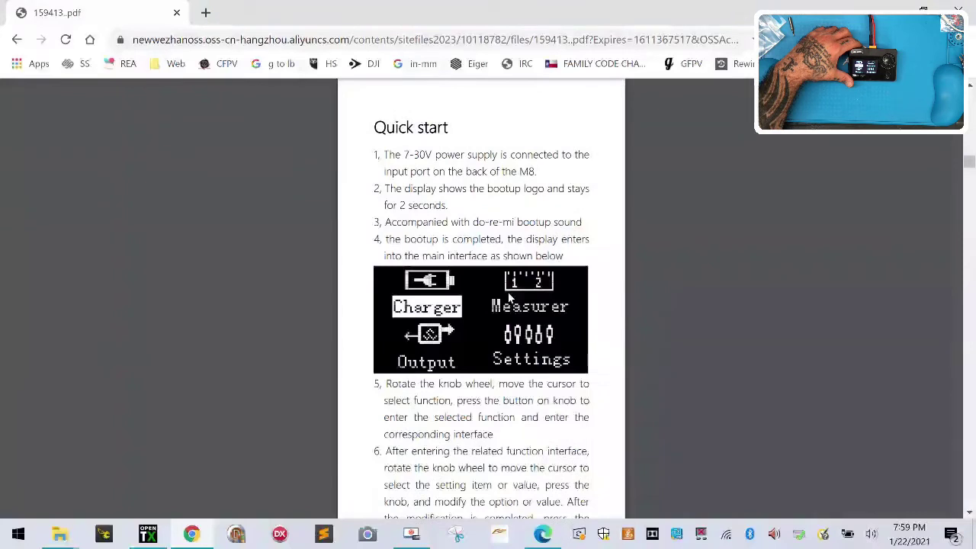
scroll(510, 298, down, 2)
scroll(509, 298, down, 4)
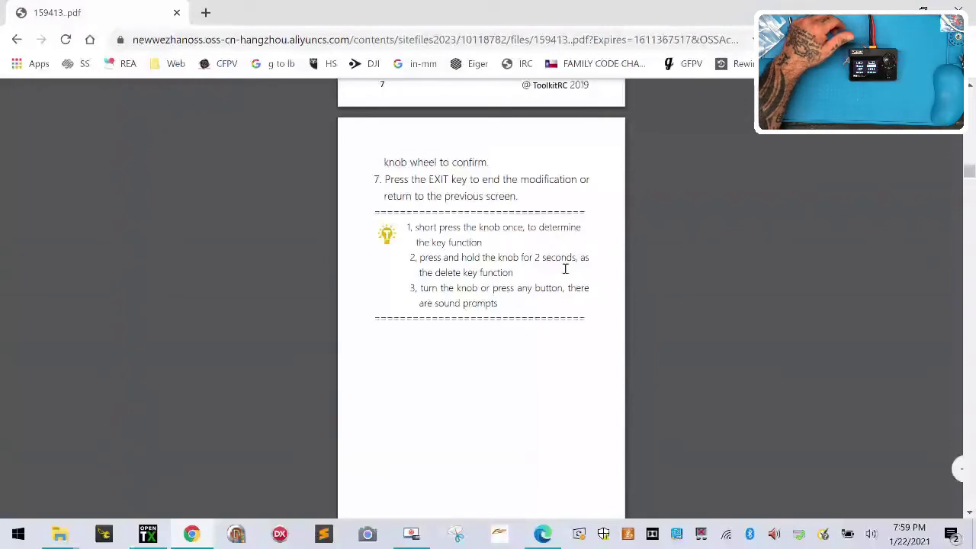
Step: Read the manual's Charge and discharge section, covering the battery type, cutoff voltage, NiMH peak, battery and current settings
scroll(565, 266, up, 4)
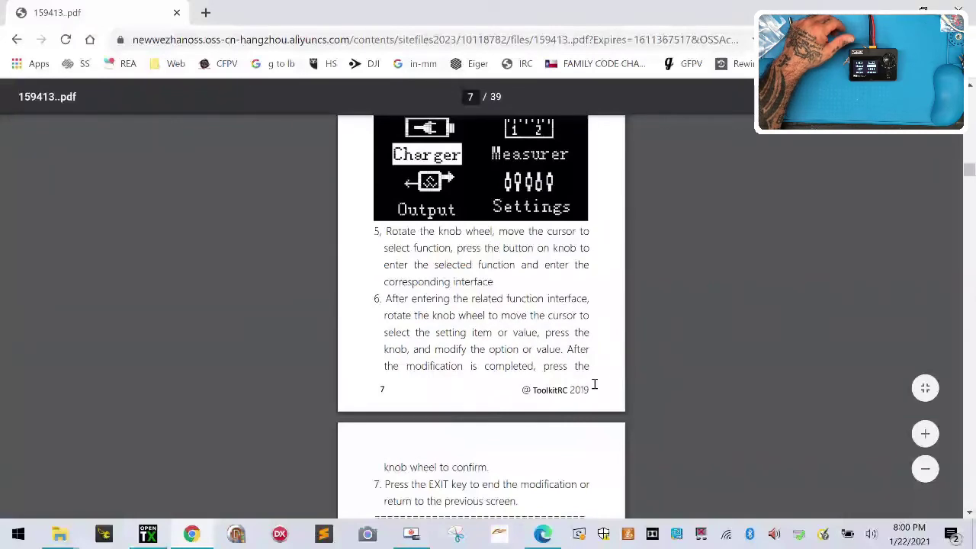
scroll(595, 385, down, 4)
scroll(596, 389, down, 3)
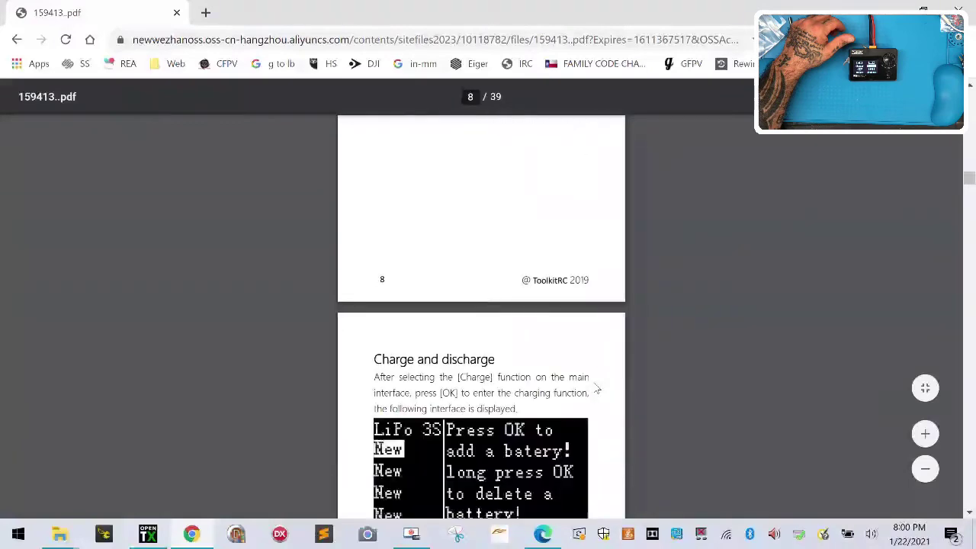
scroll(597, 389, down, 2)
scroll(597, 389, down, 2)
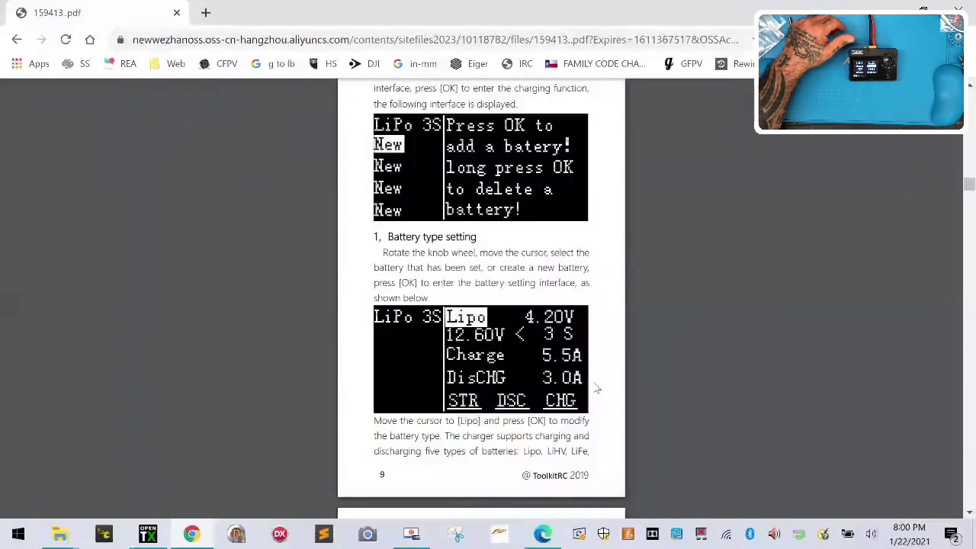
scroll(597, 389, up, 2)
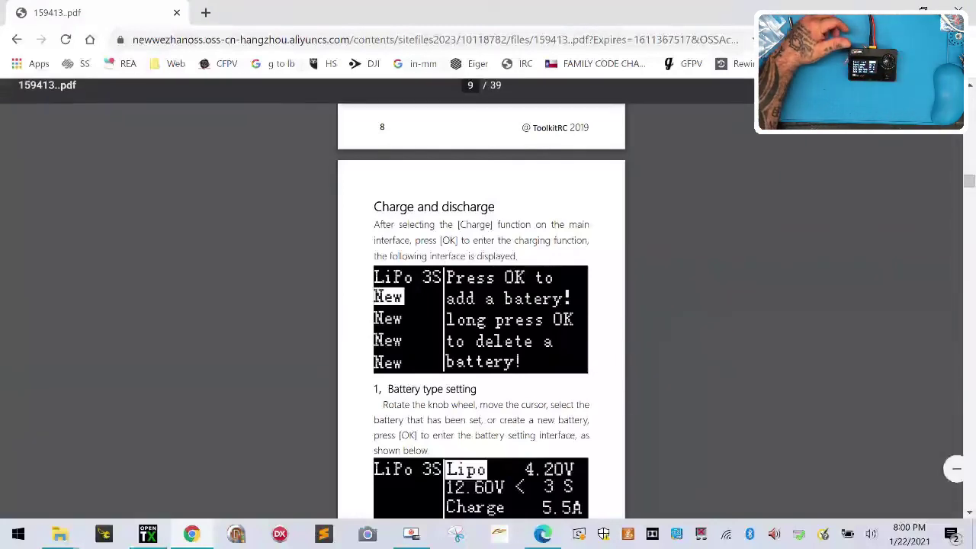
scroll(494, 372, down, 5)
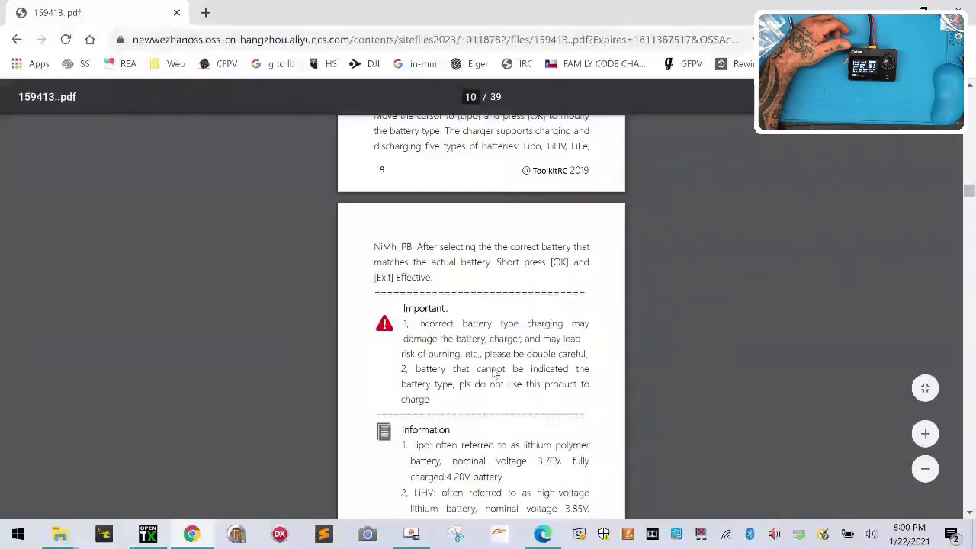
scroll(494, 372, down, 6)
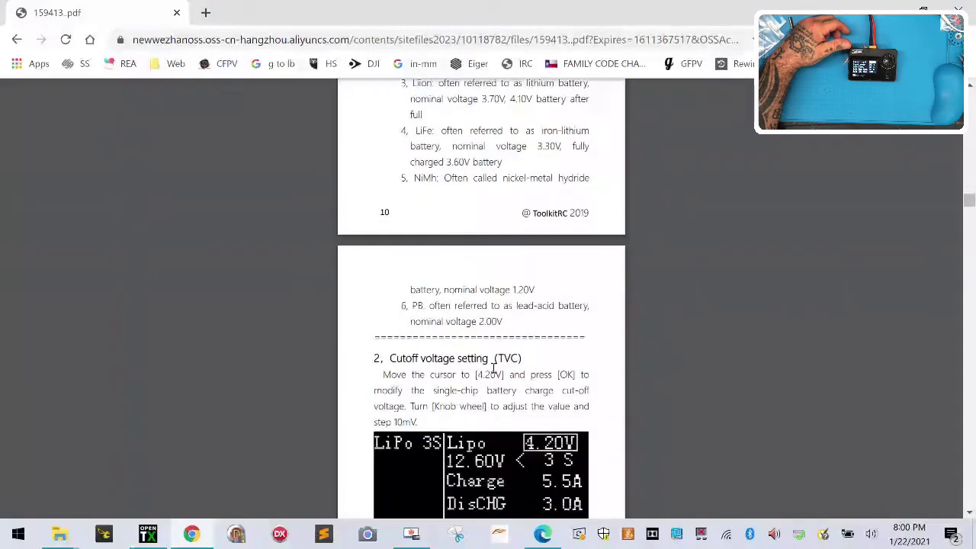
scroll(494, 369, down, 7)
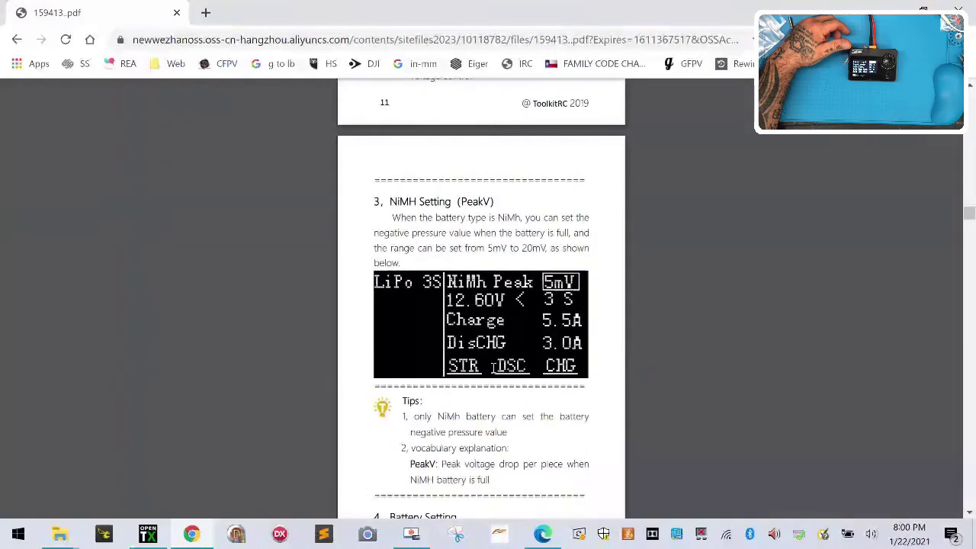
scroll(494, 369, down, 5)
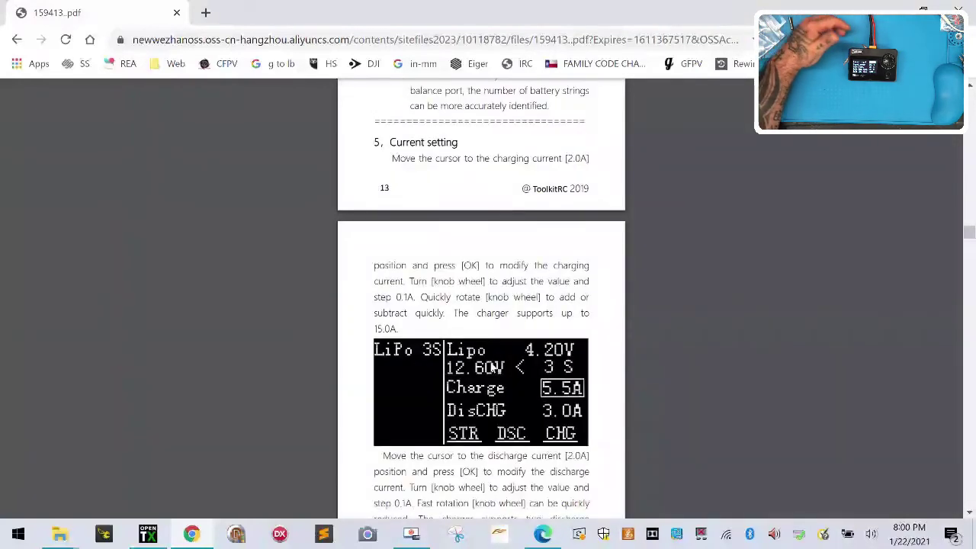